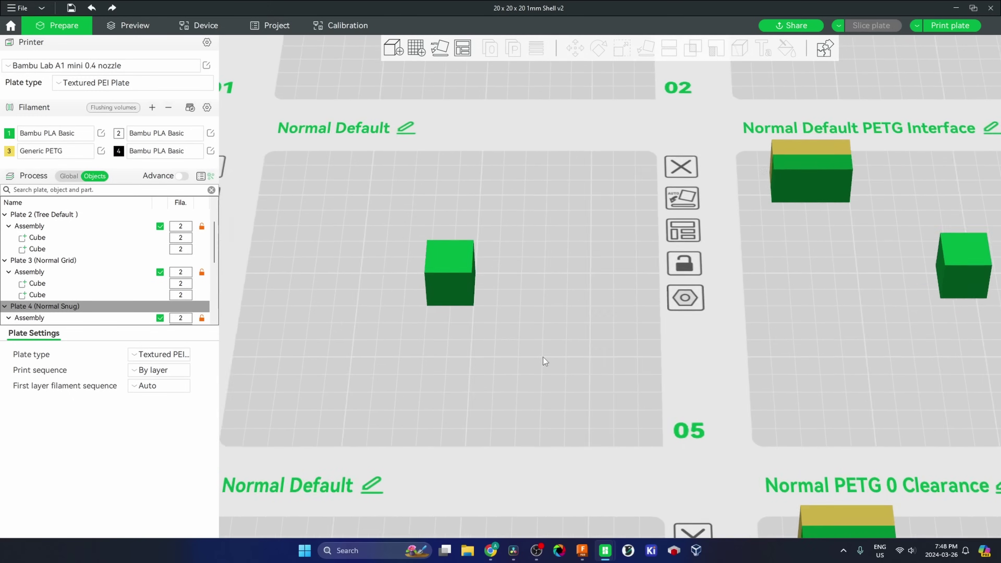
Step: Inspect the hollow shell cube on plate 5 from below and select it
left_click_drag(555, 401, 636, 445)
right_click_drag(635, 445, 817, 299)
scroll(554, 352, "up", 10)
right_click_drag(568, 390, 646, 341)
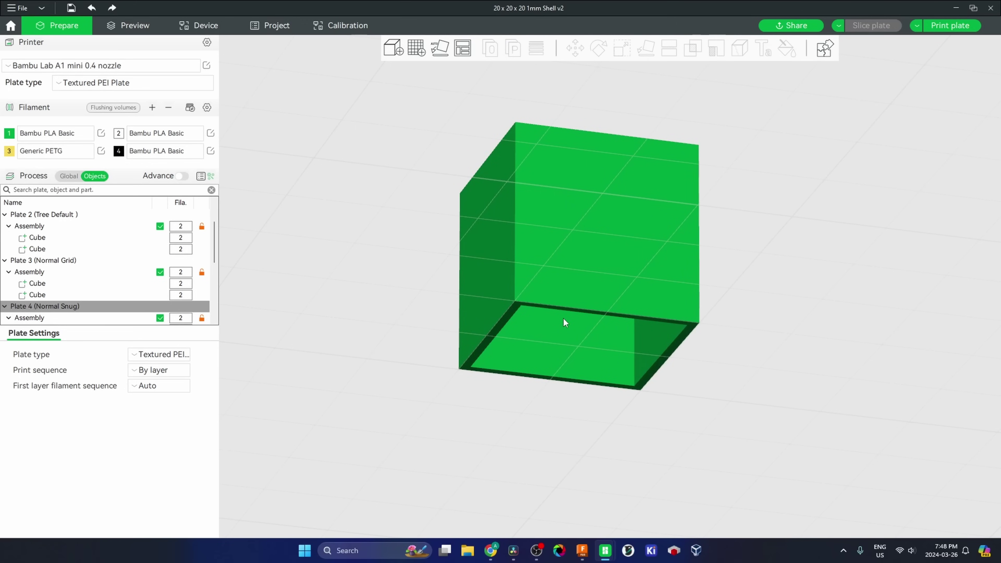
right_click_drag(634, 234, 614, 231)
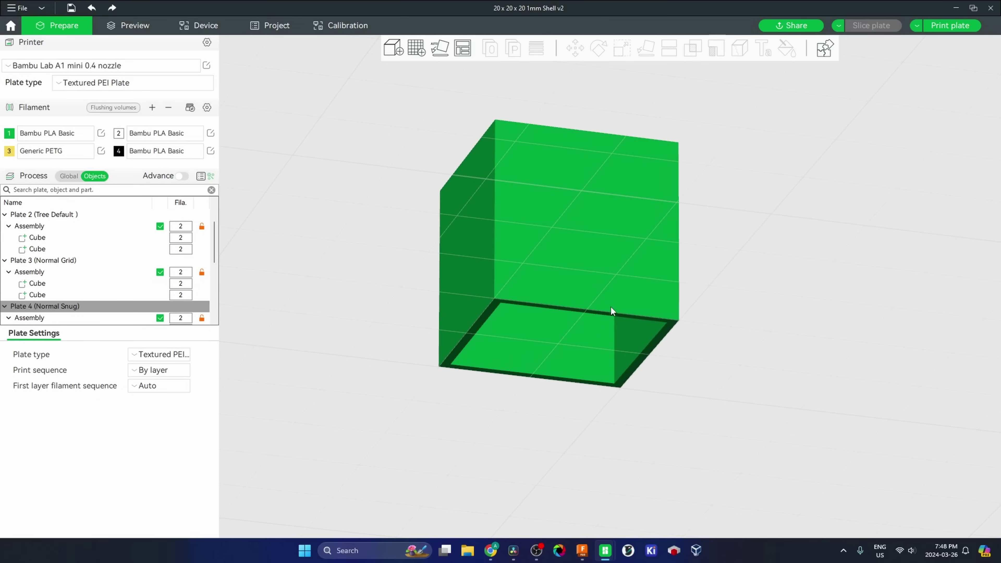
left_click(589, 330)
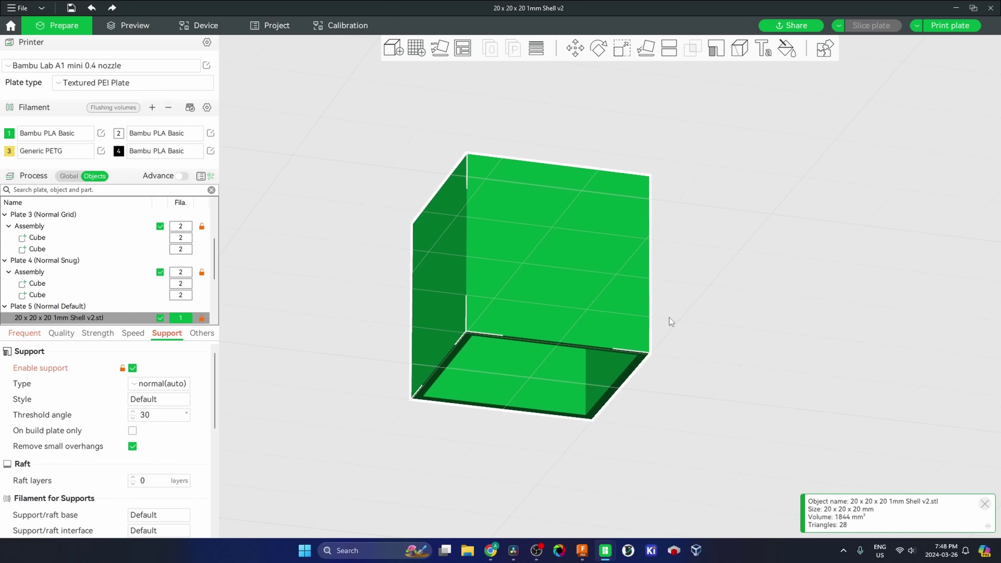
left_click_drag(636, 324, 654, 341)
scroll(655, 341, "down", 10)
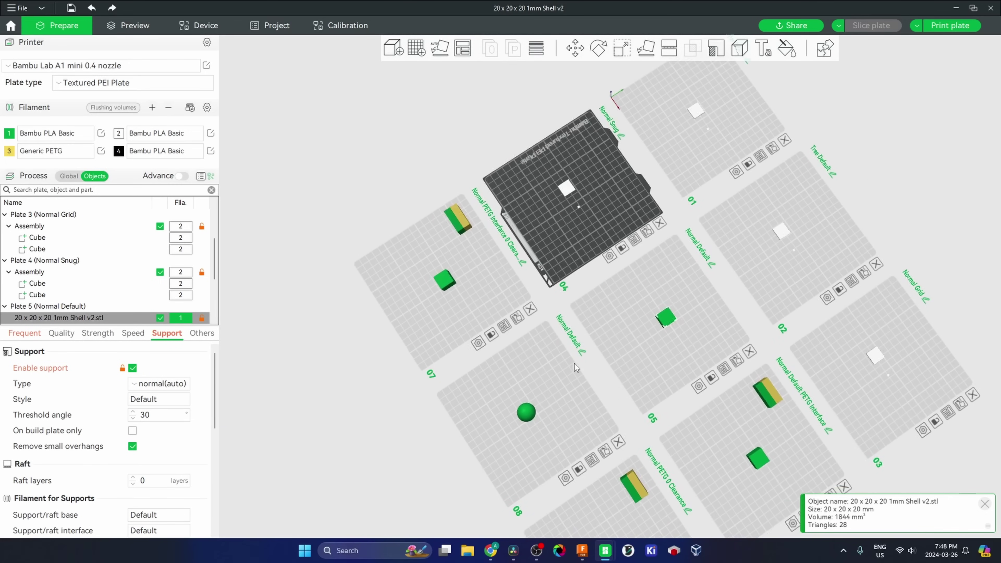
Step: Select the 20 x 20 x 20 shell cube on plate 6, Normal Default PETG Interface
right_click_drag(655, 371, 530, 360)
key("1")
left_click_drag(586, 370, 590, 358)
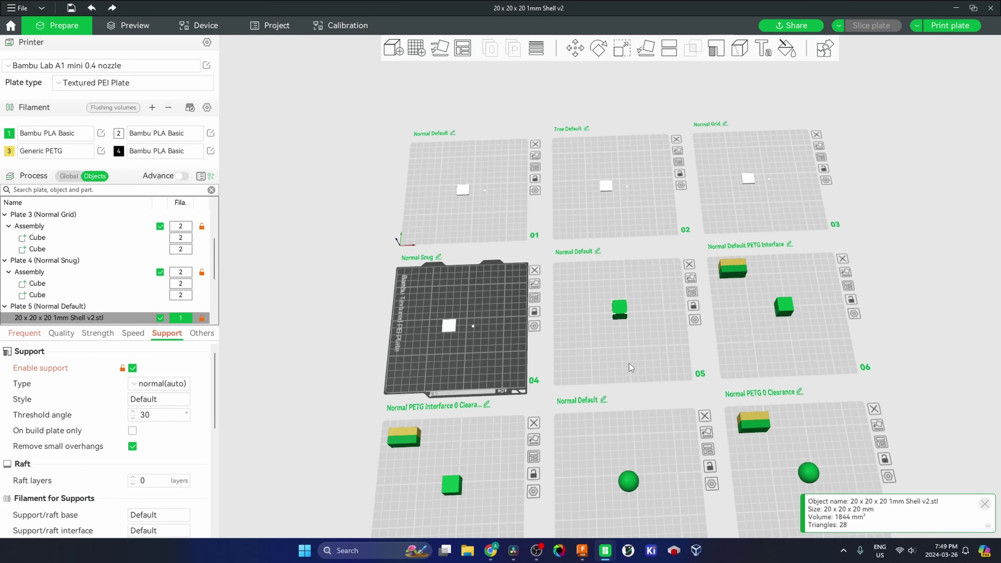
middle_click_drag(674, 368, 557, 293)
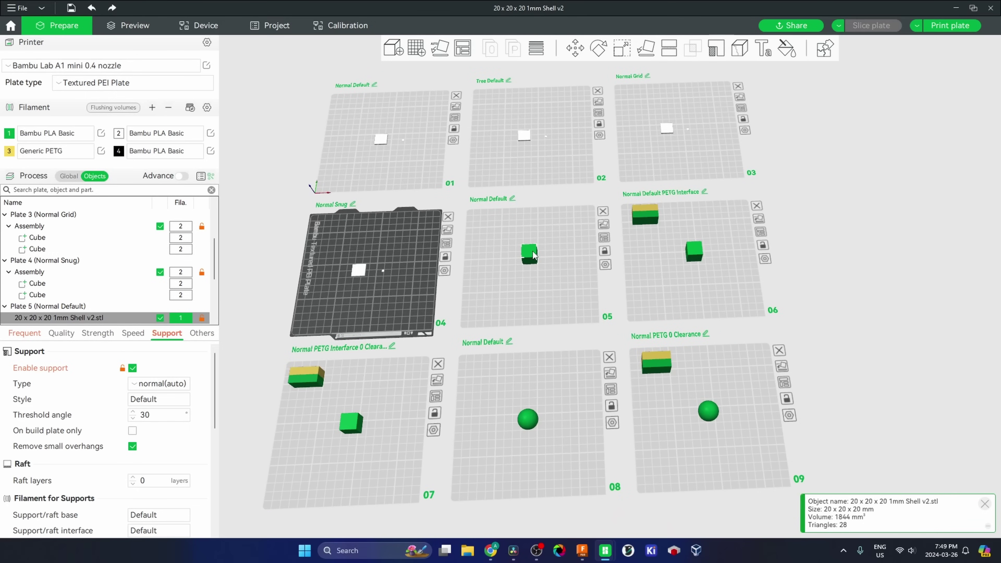
scroll(543, 311, "up", 5)
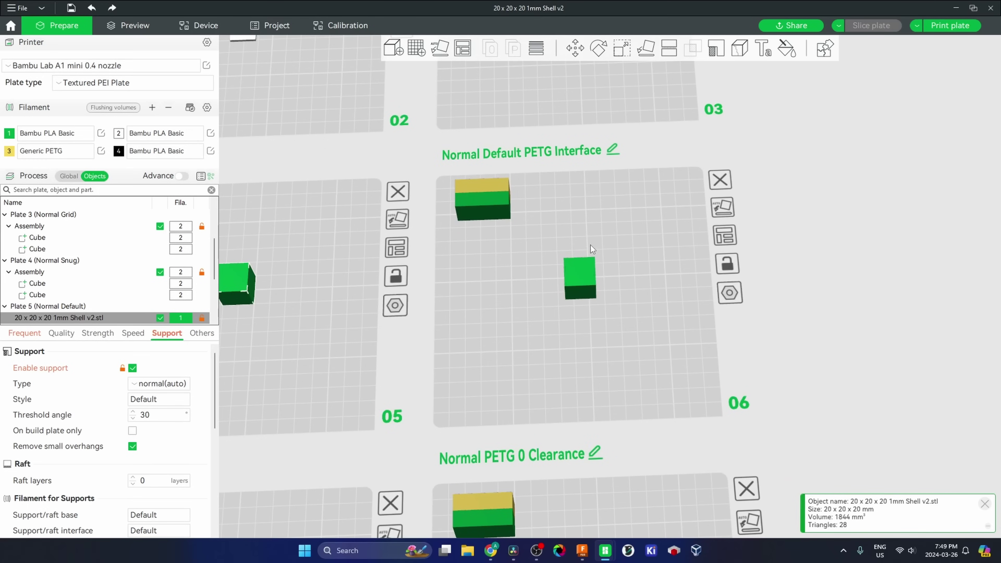
left_click(579, 290)
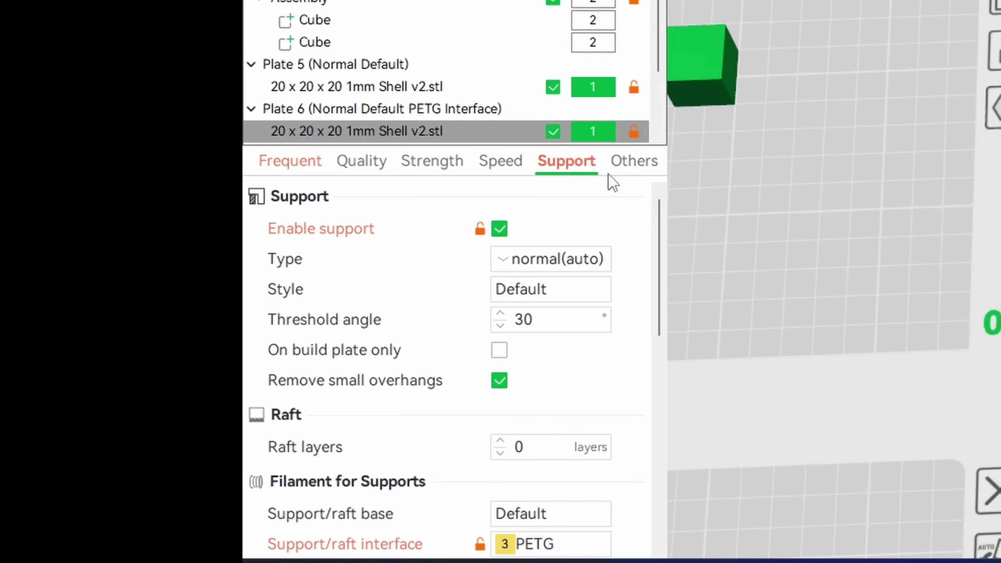
Step: Set the plate 6 cube's support/raft interface filament to filament 3, PETG
scroll(615, 277, "down", 3)
scroll(607, 267, "up", 1)
scroll(605, 267, "down", 4)
scroll(605, 265, "up", 1)
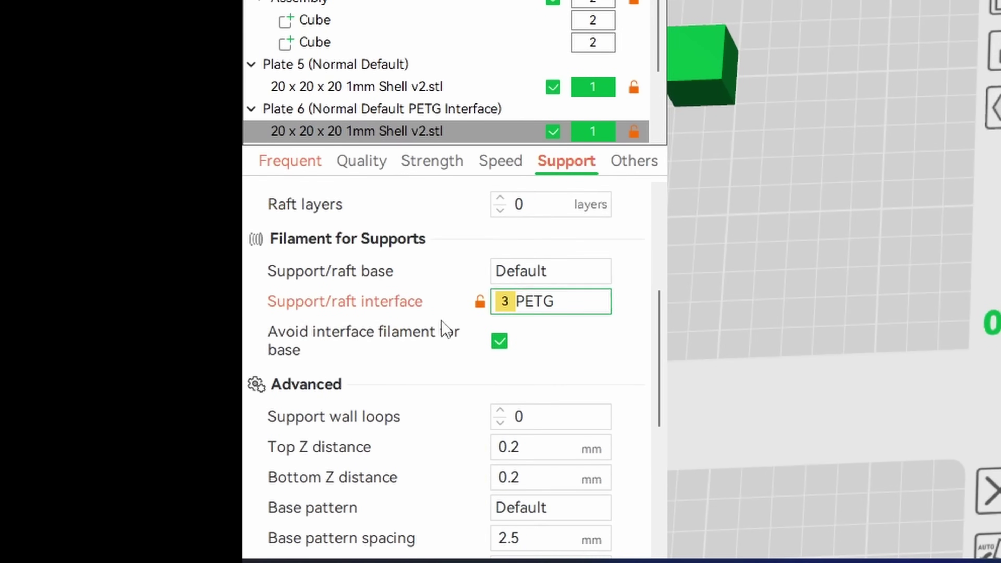
mouse_move(399, 305)
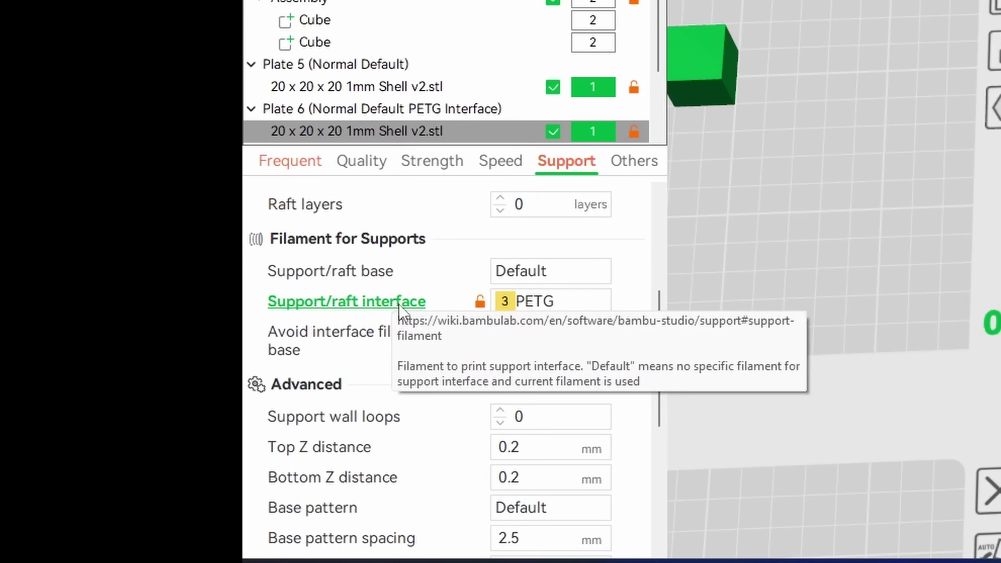
left_click(535, 305)
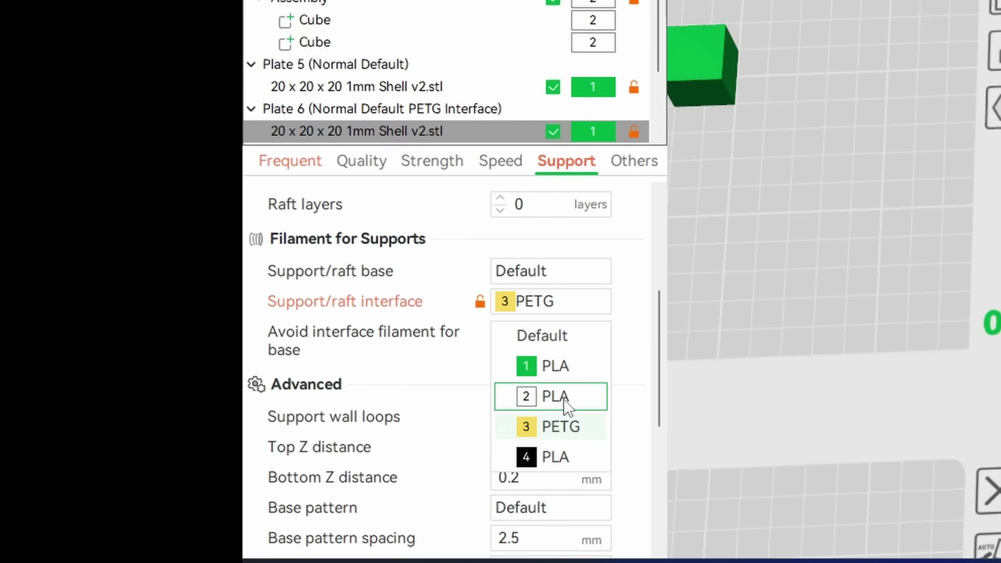
left_click(564, 432)
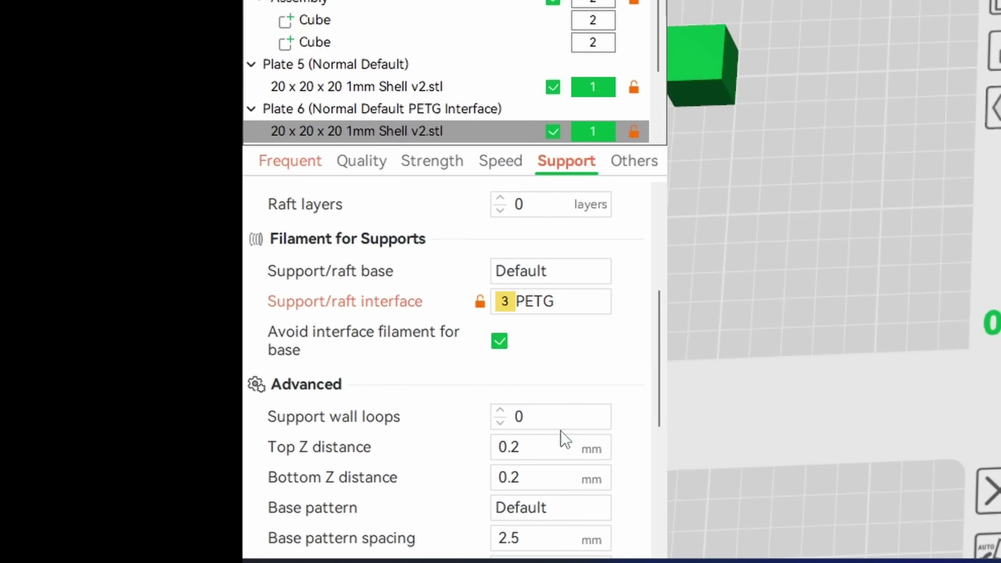
scroll(834, 281, "up", 7)
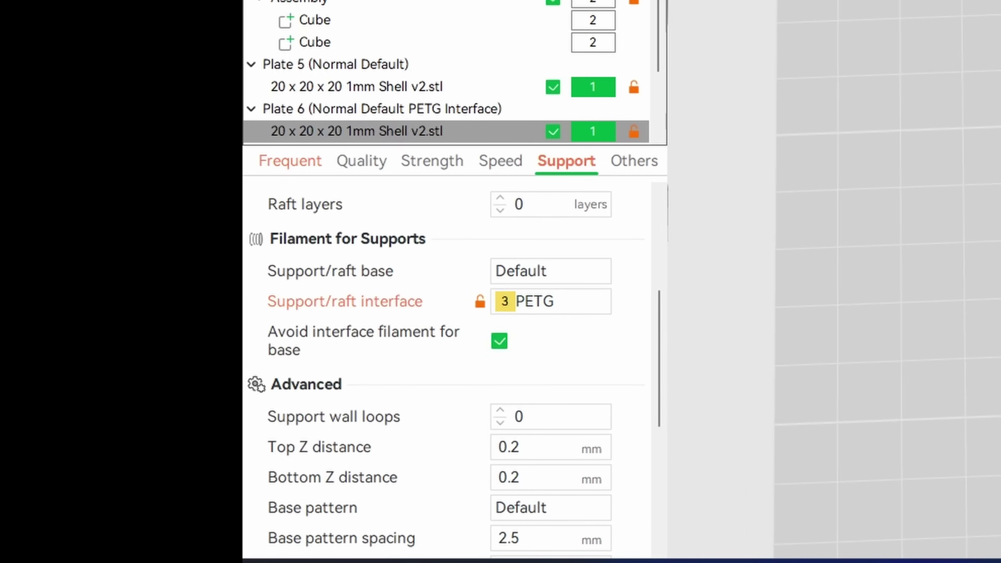
Step: Preview the sliced cube on plate 6 and extend the shown layers up to layer 100
left_click(128, 26)
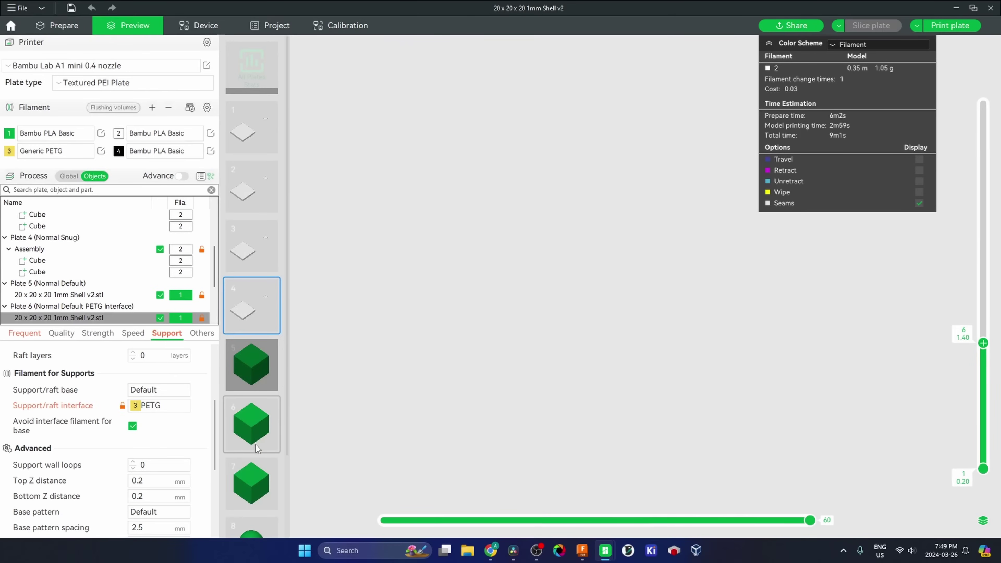
left_click(256, 444)
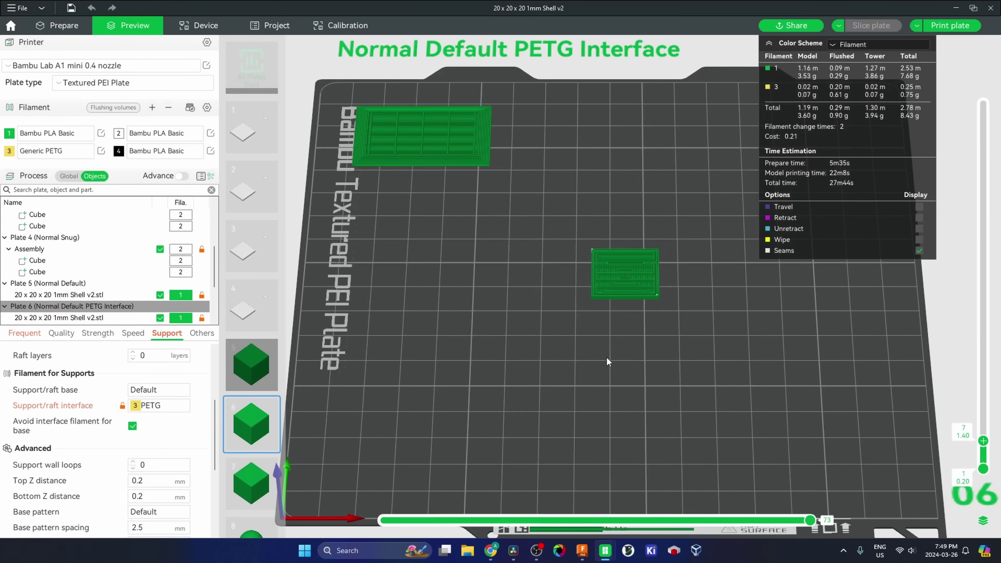
scroll(646, 356, "down", 1)
middle_click_drag(694, 318, 620, 363)
scroll(638, 354, "up", 6)
scroll(671, 398, "down", 3)
scroll(676, 428, "up", 3)
scroll(676, 429, "up", 1)
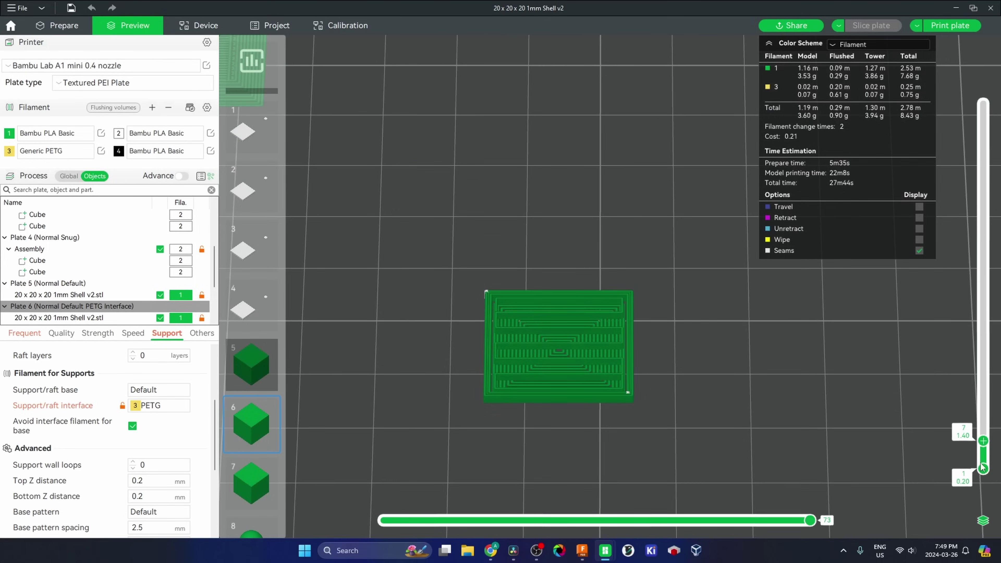
left_click_drag(986, 442, 999, 85)
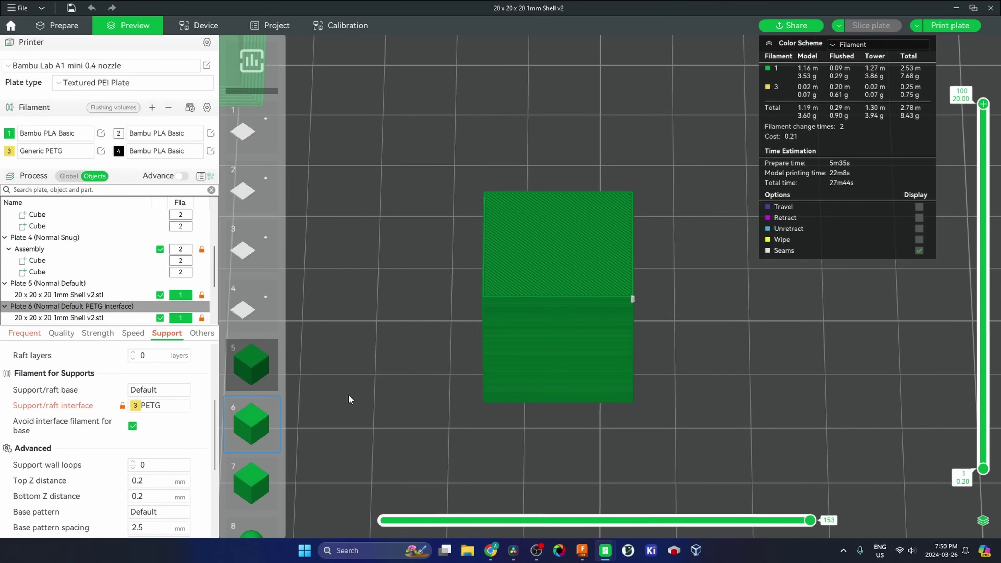
scroll(560, 180, "up", 4)
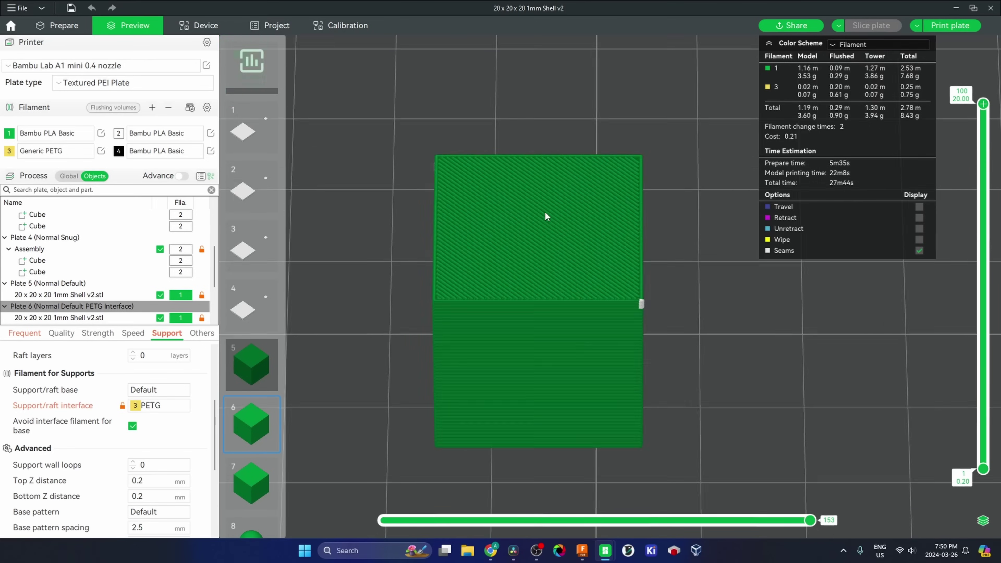
scroll(560, 180, "down", 5)
scroll(318, 412, "down", 2)
Step: Switch the sliced preview to plate 7 and examine the support filament and advanced support settings
left_click(248, 478)
middle_click_drag(718, 344, 637, 382)
scroll(658, 369, "up", 4)
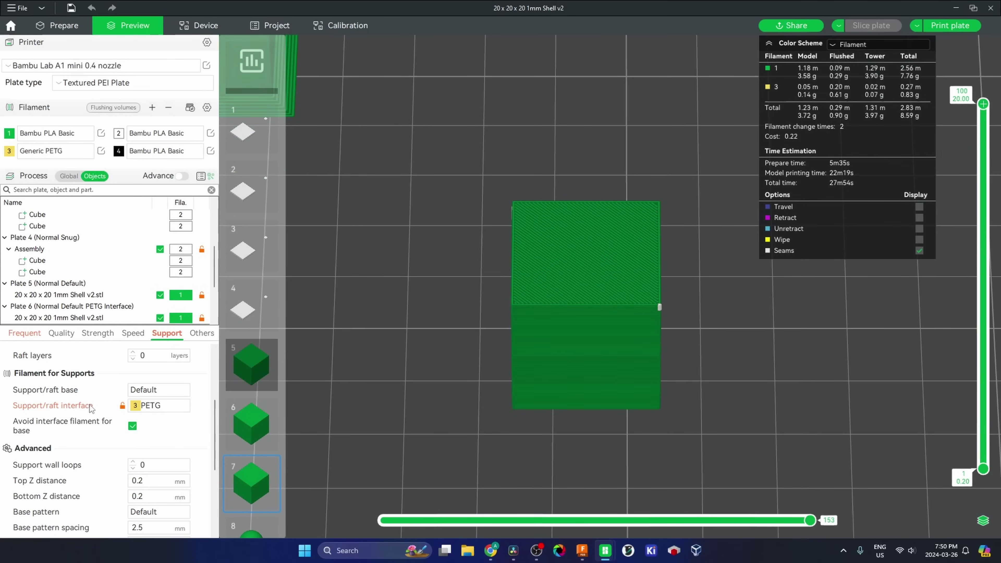
scroll(145, 440, "up", 2)
scroll(145, 441, "up", 2)
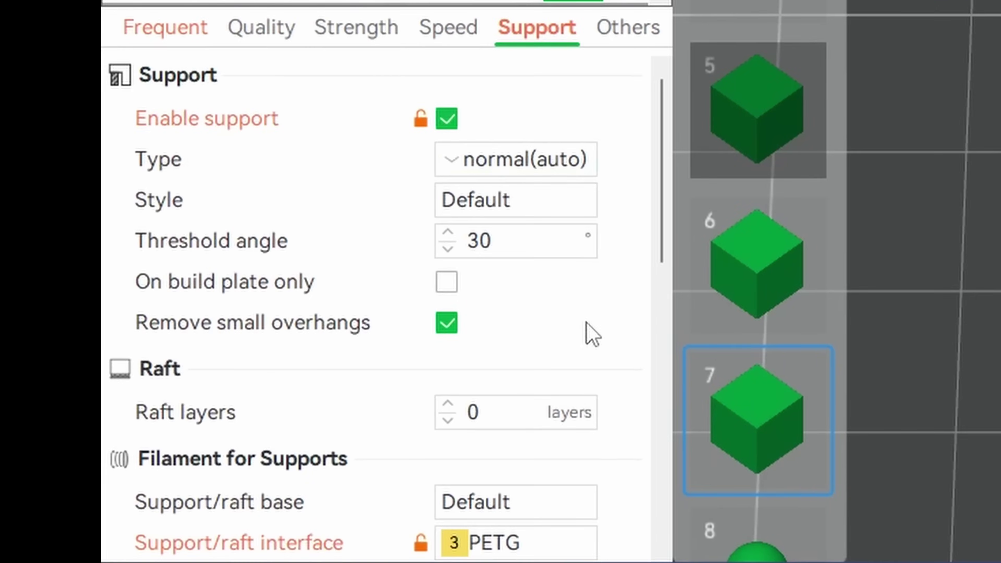
scroll(591, 333, "down", 8)
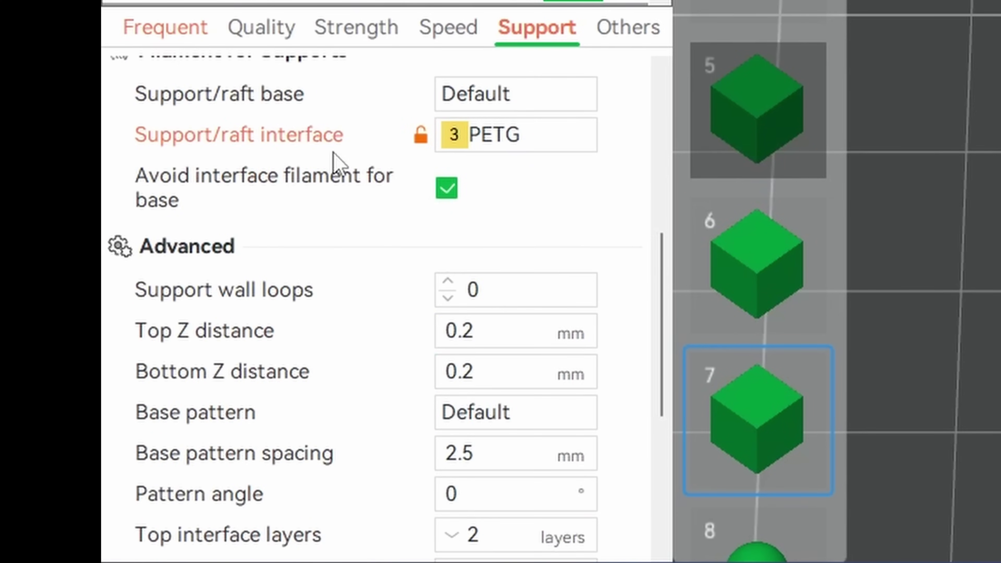
scroll(608, 226, "down", 4)
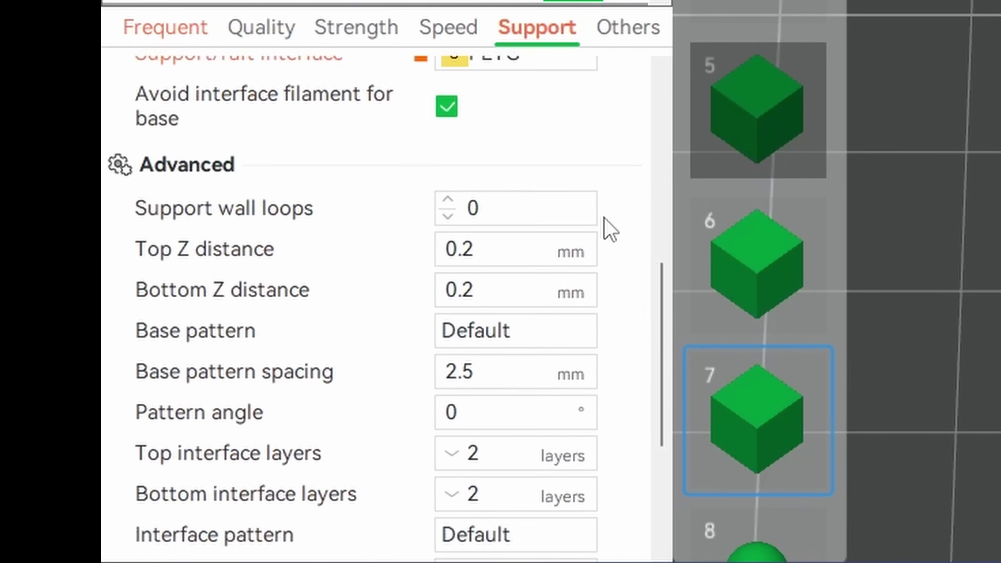
scroll(635, 269, "down", 4)
scroll(637, 278, "up", 4)
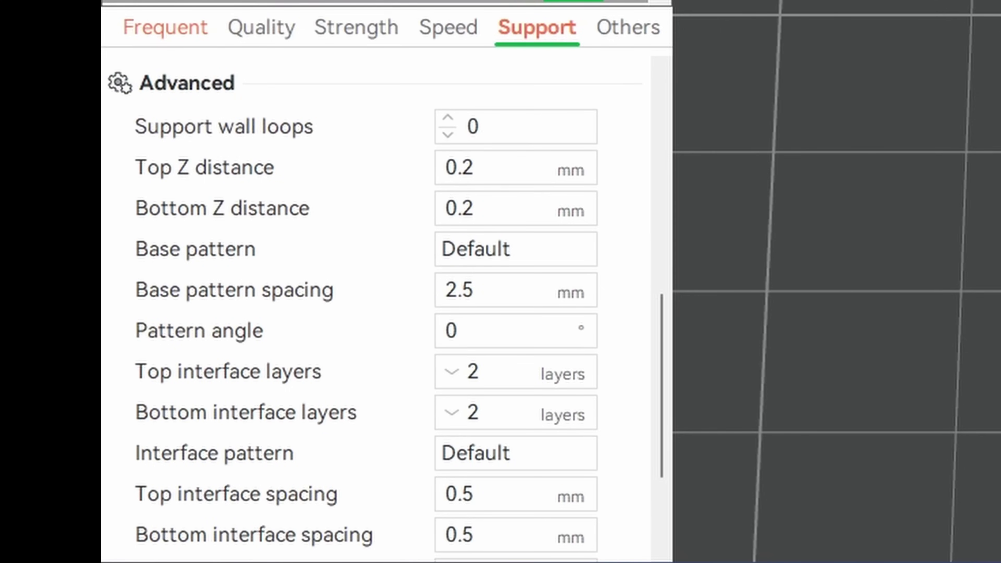
Step: Review the plate 7 cube's support settings, including top Z distance, interface pattern and top interface spacing
scroll(371, 224, "up", 10)
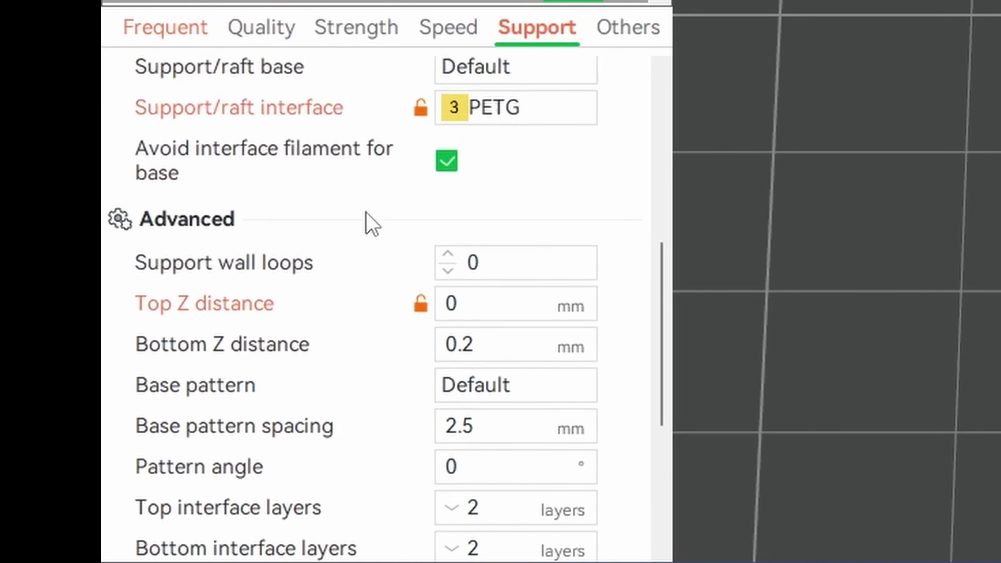
scroll(556, 280, "up", 3)
scroll(544, 323, "down", 7)
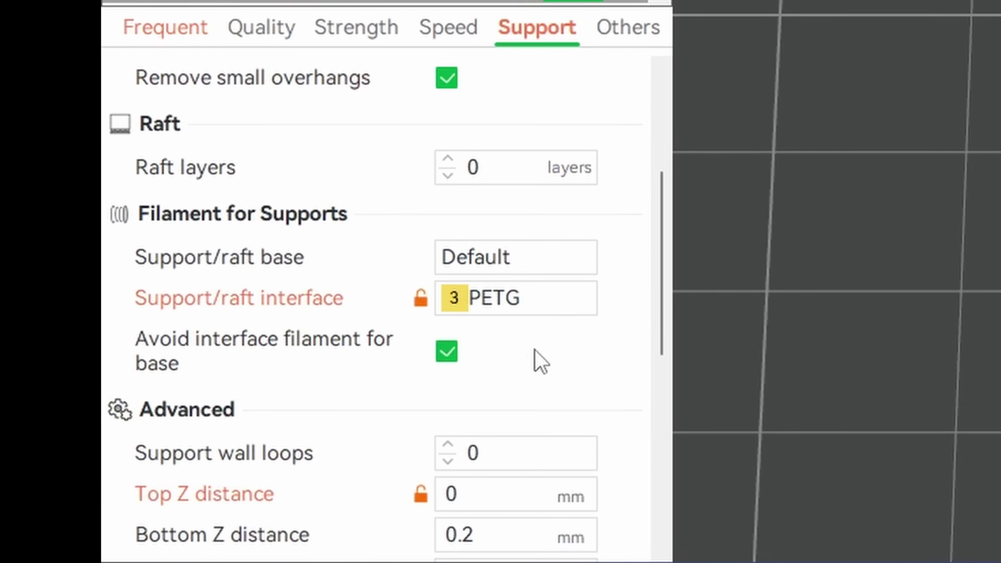
scroll(523, 201, "down", 8)
scroll(434, 225, "up", 2)
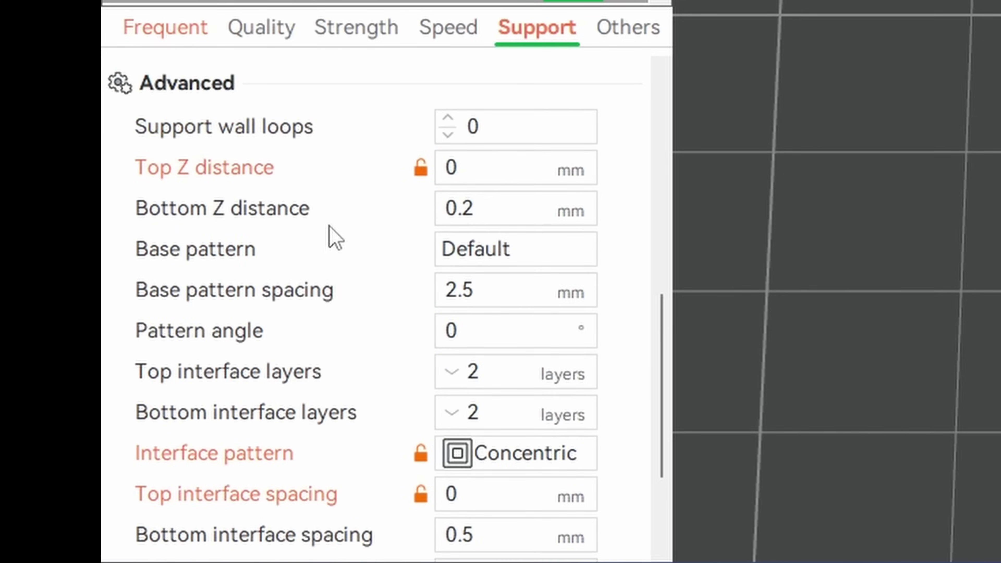
mouse_move(232, 219)
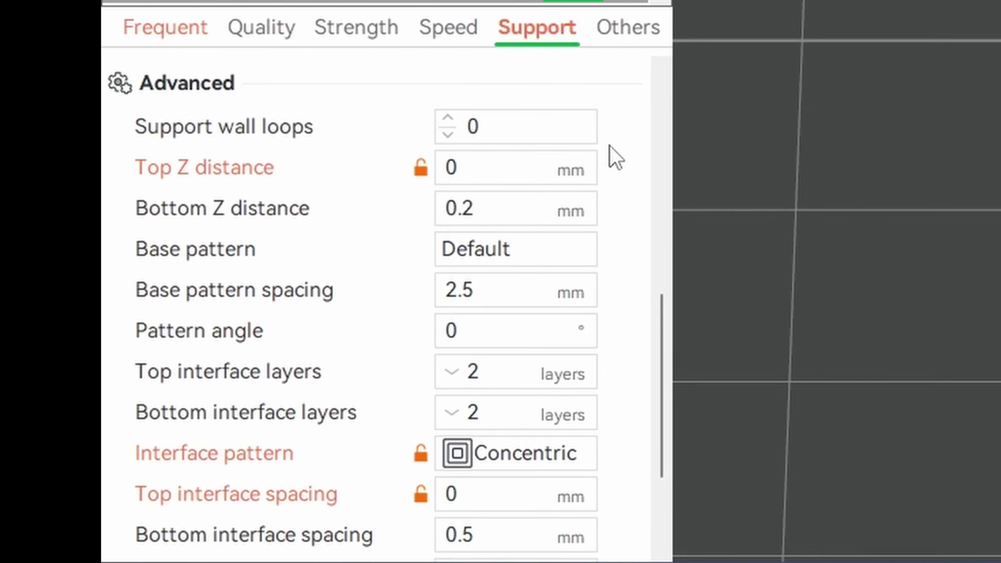
middle_click_drag(986, 292, 991, 268)
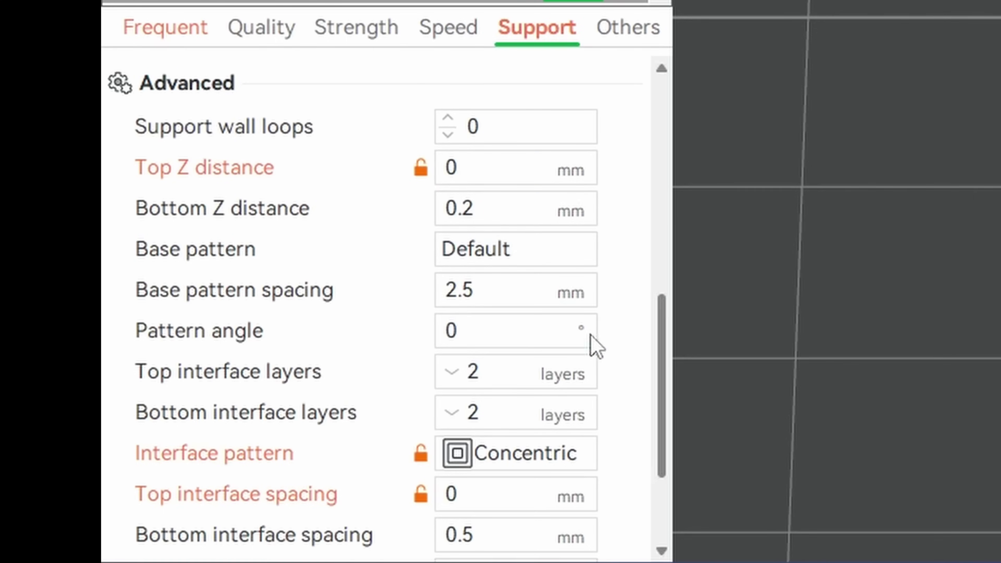
scroll(588, 348, "down", 4)
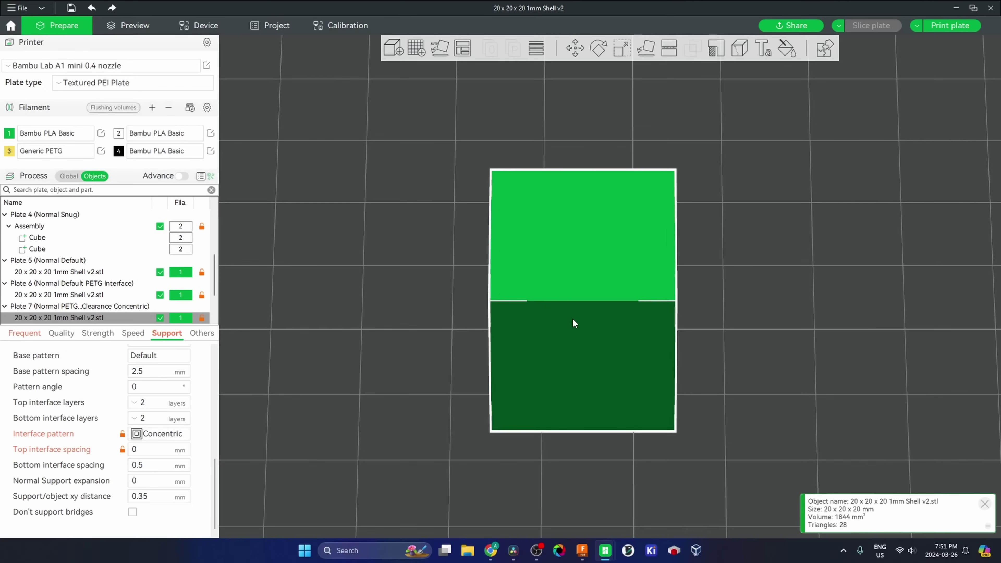
scroll(598, 309, "up", 1)
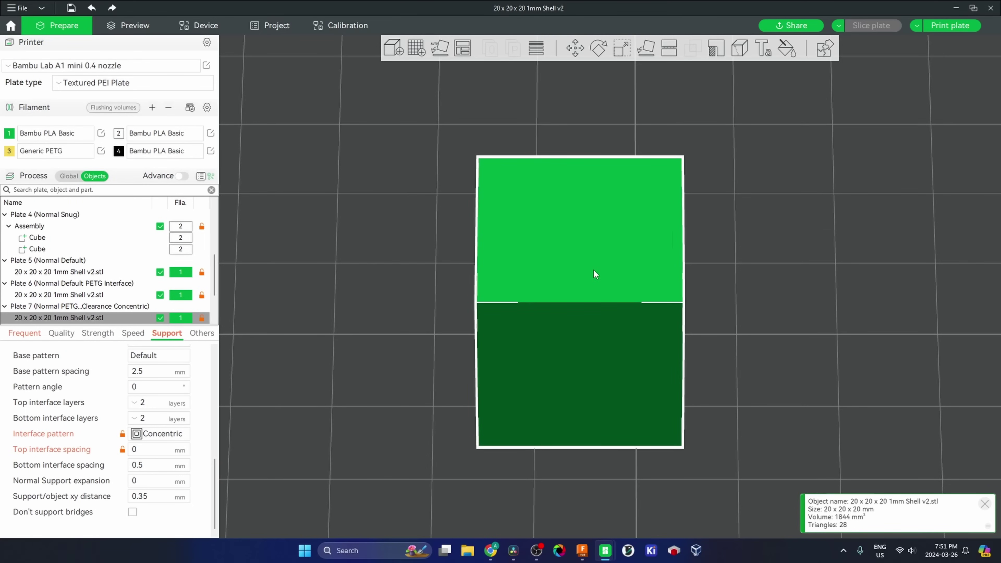
Step: Preview sliced plate 7 cut down to layer 94 and inspect the PETG support interface up close
left_click(146, 28)
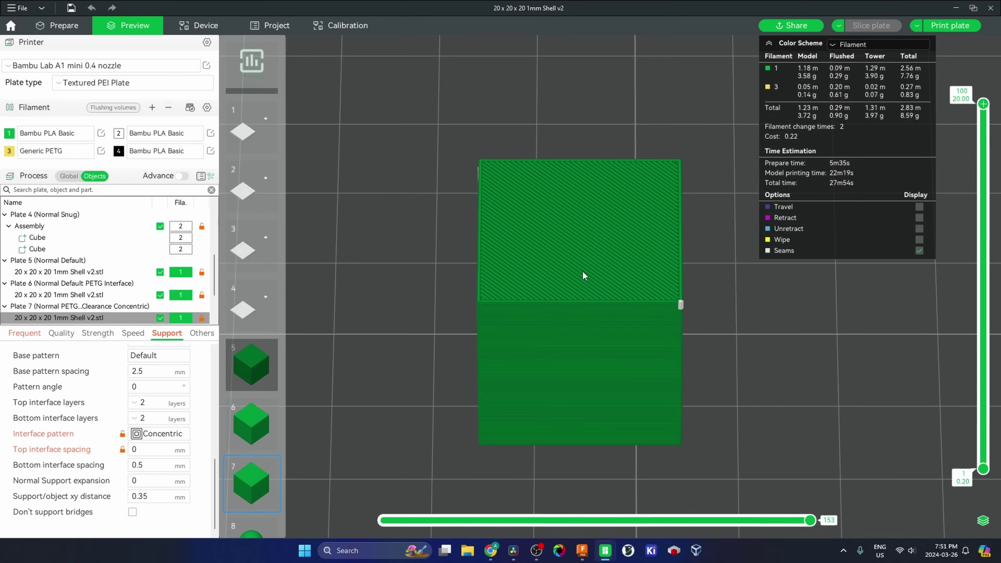
left_click_drag(983, 104, 984, 130)
scroll(612, 217, "up", 6)
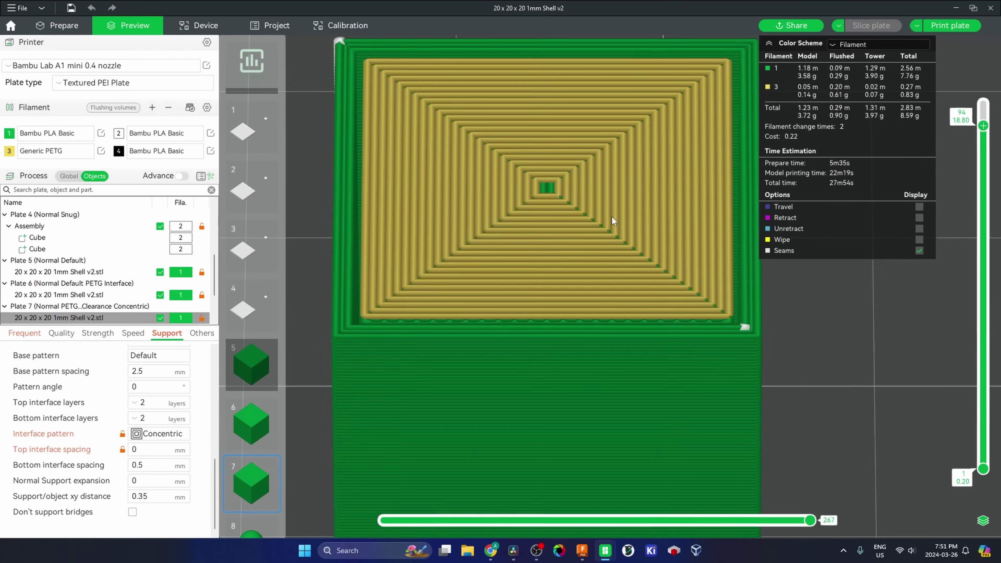
scroll(587, 333, "down", 1)
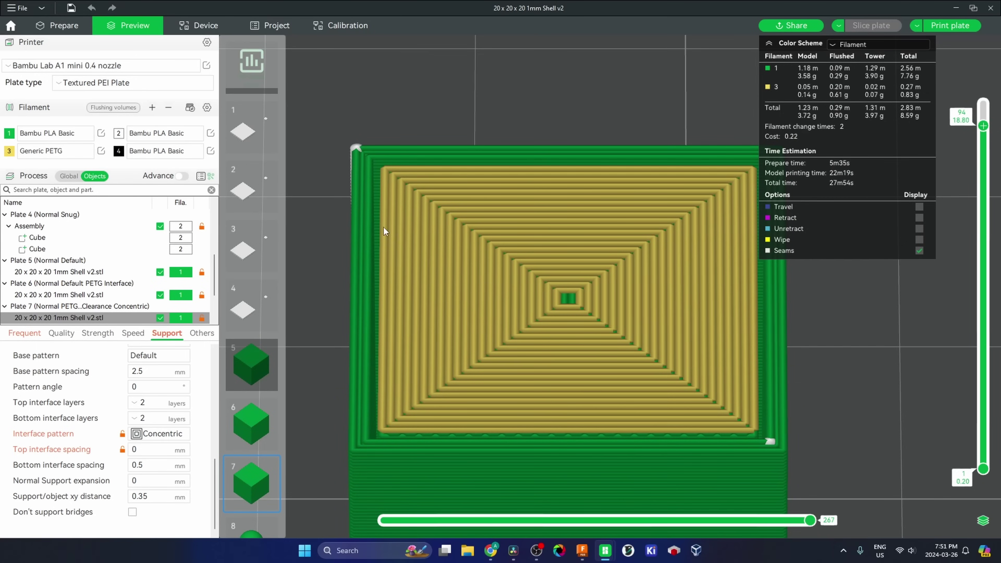
Step: Compare the PETG support interface on plate 6 with the concentric one on plate 7 at layer 94
left_click(253, 425)
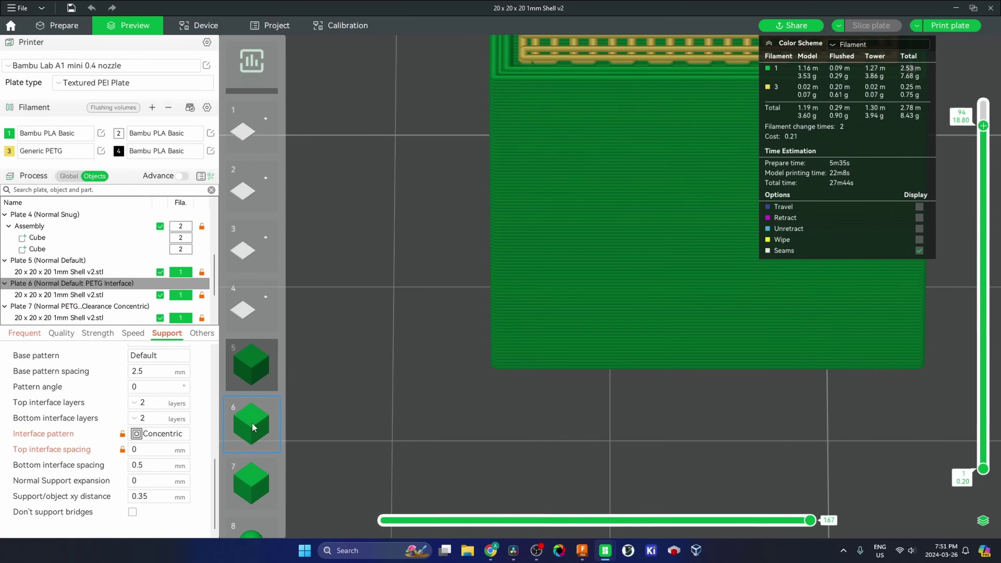
middle_click_drag(589, 266, 540, 464)
scroll(540, 464, "down", 9)
middle_click_drag(642, 320, 605, 227)
scroll(556, 452, "up", 3)
scroll(606, 174, "up", 2)
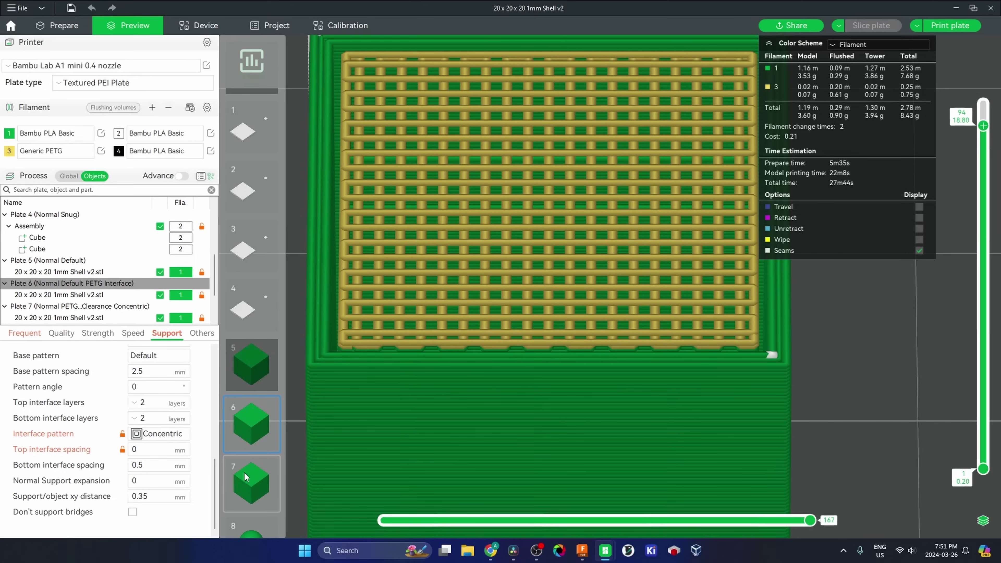
scroll(591, 296, "down", 1)
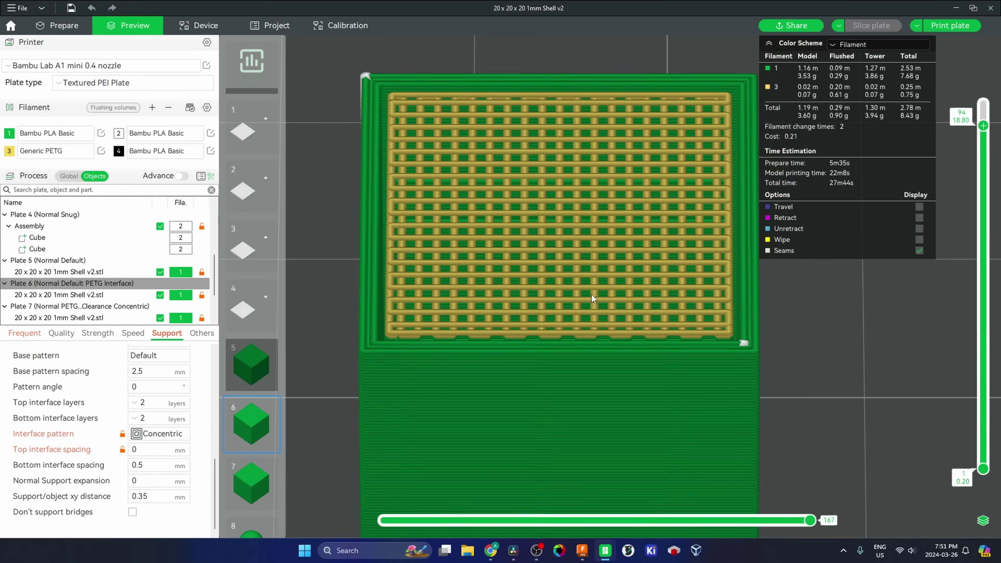
scroll(584, 383, "down", 2)
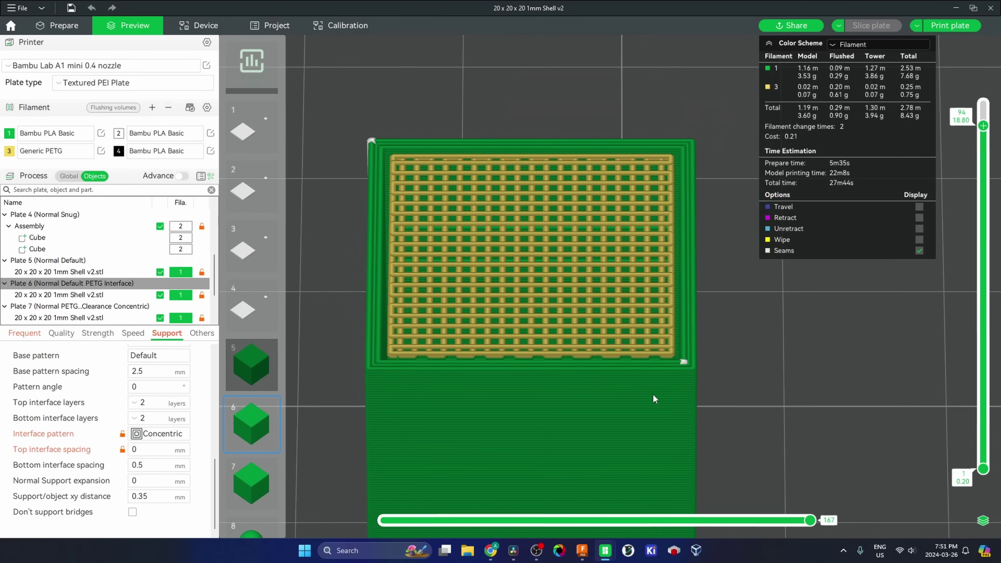
left_click(252, 483)
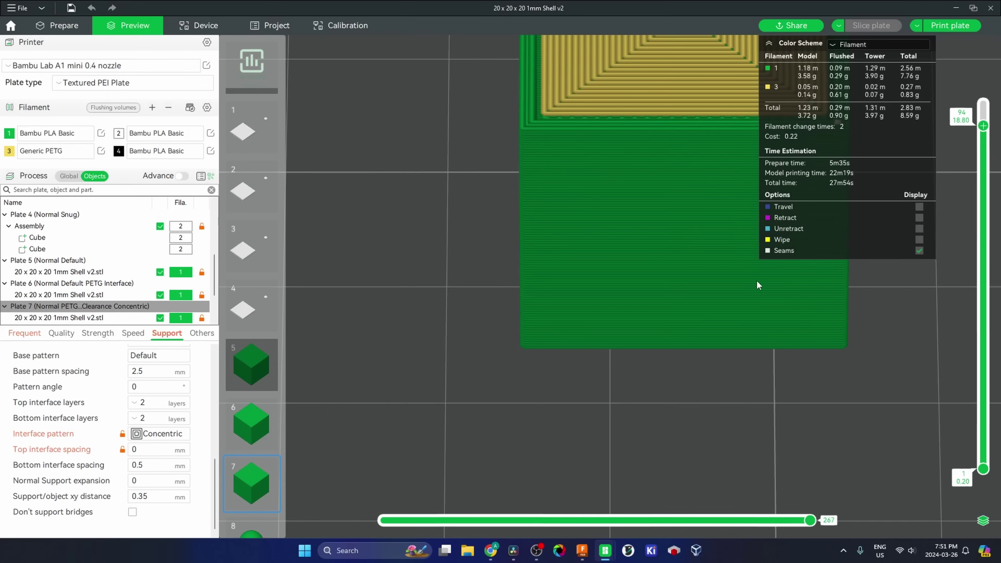
scroll(624, 377, "down", 2)
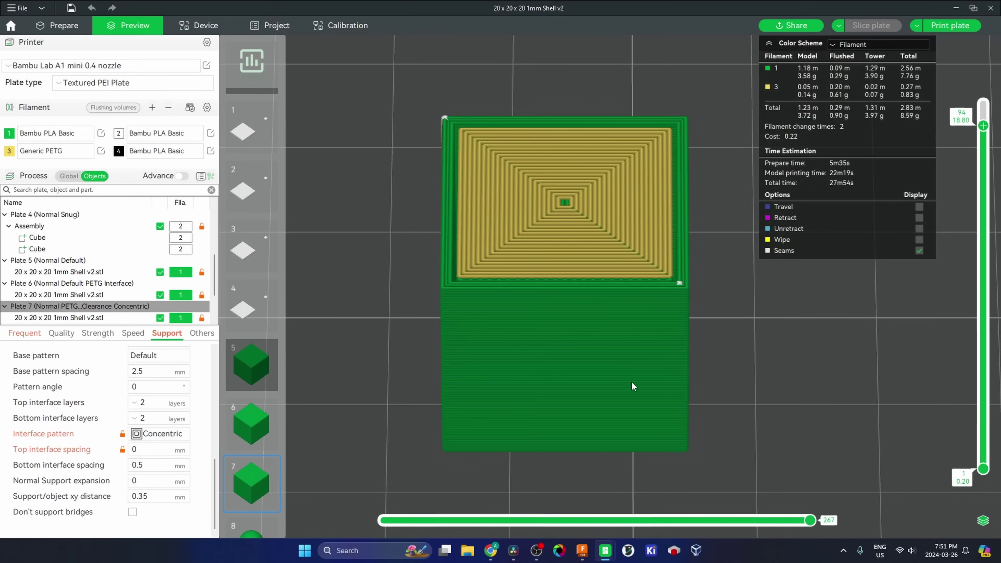